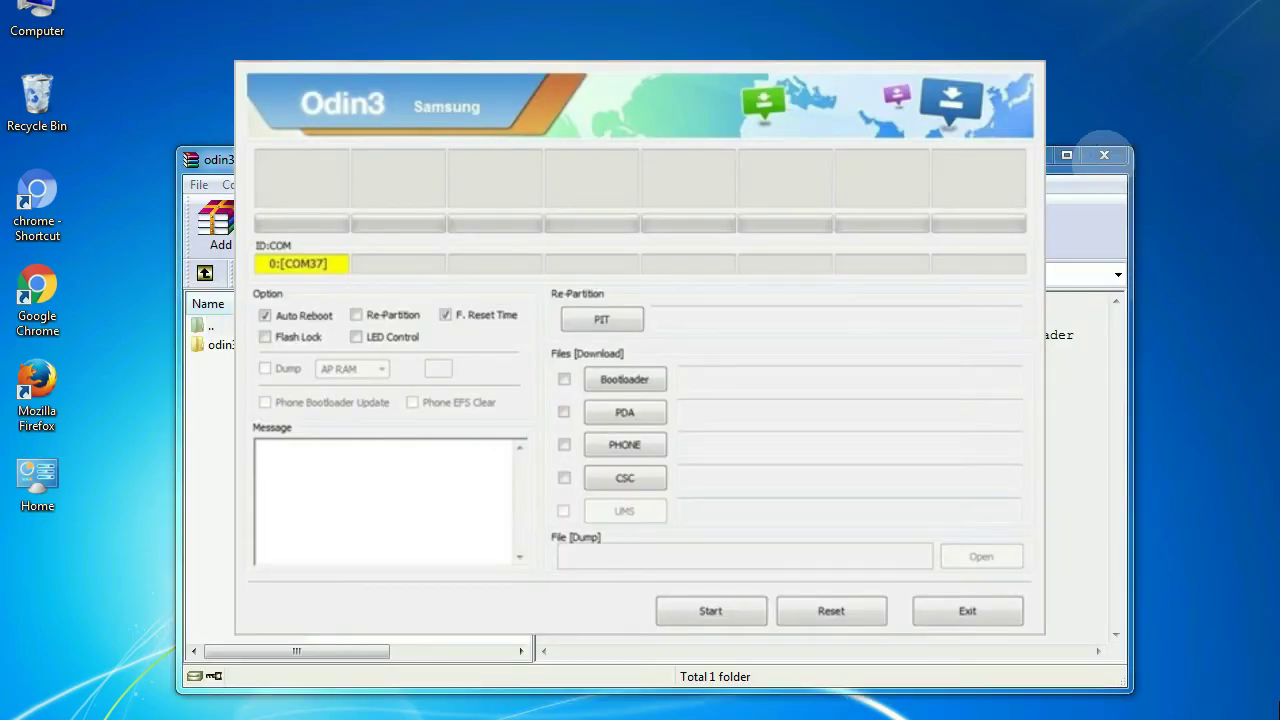
# Step: Close the WinRAR archive window behind Odin3 while the firmware flashes to the modem stage
pyautogui.click(1103, 155)
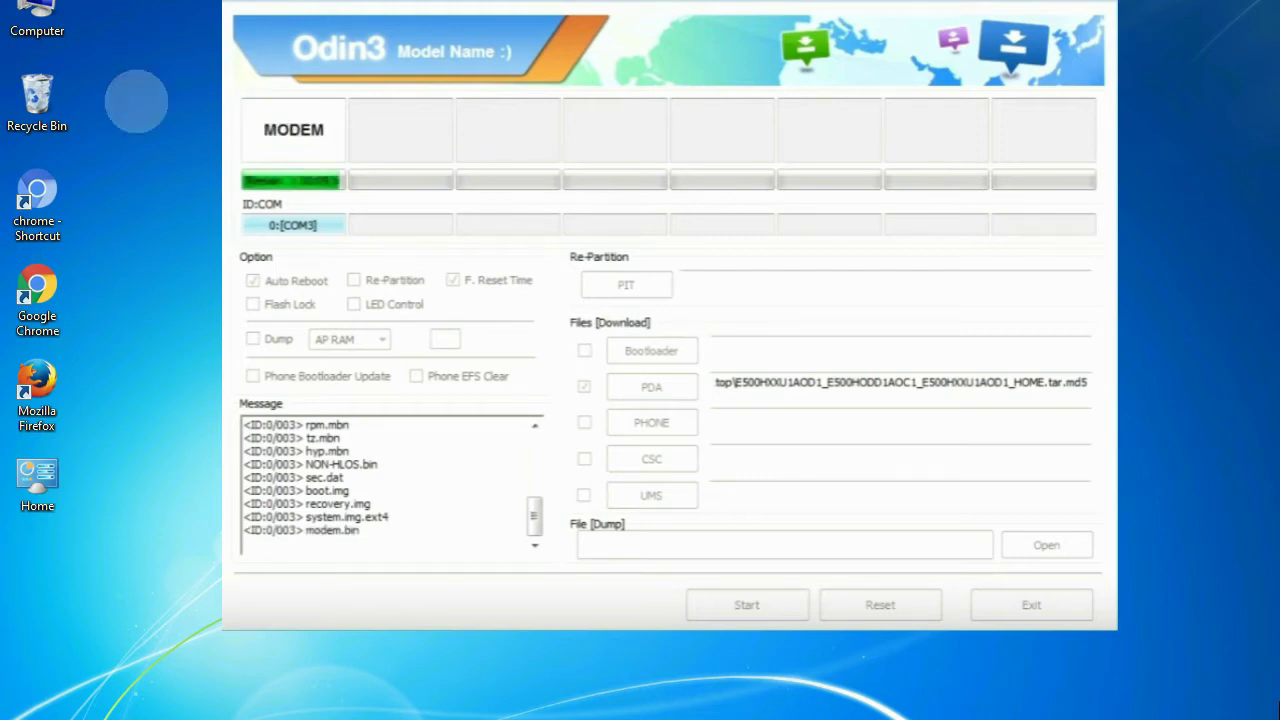
# Step: Exit Odin3 after flashing and return to the desktop with the Odin_v3.09 archive
pyautogui.click(37, 95)
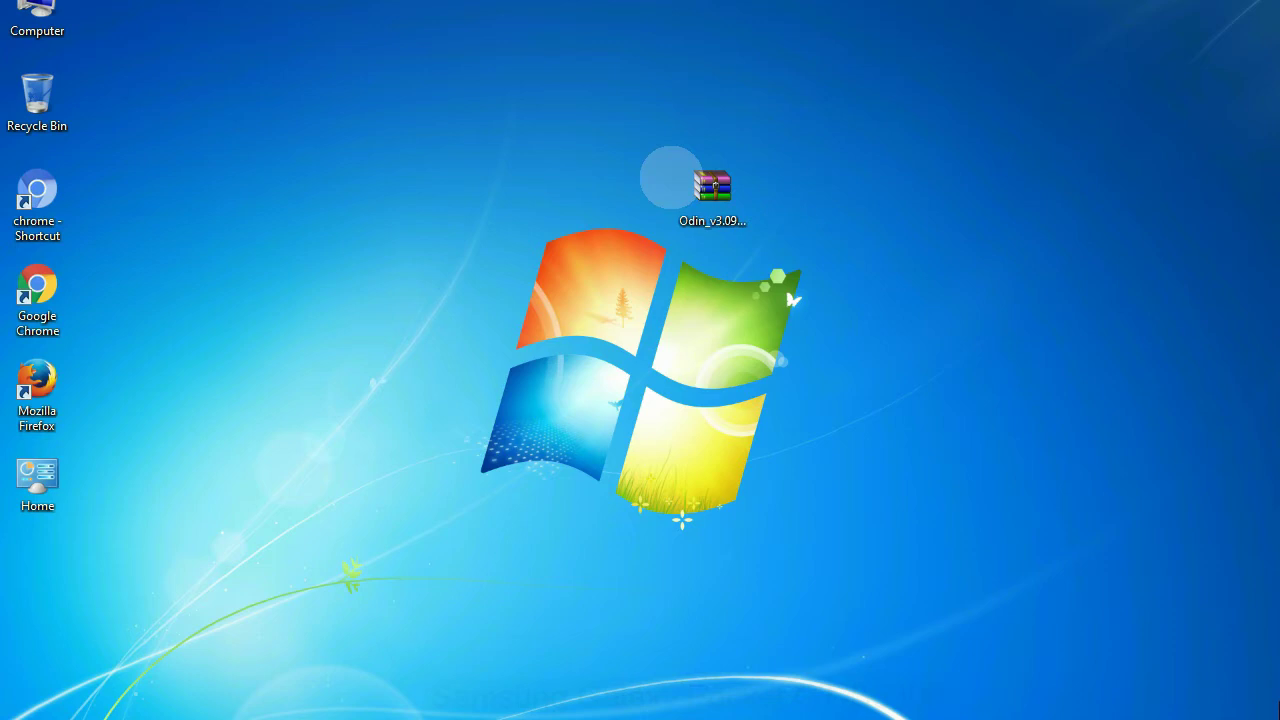
# Step: Extract the Odin_v3.09 zip onto the desktop and open the resulting Odin_v3.09 folder
pyautogui.click(706, 178)
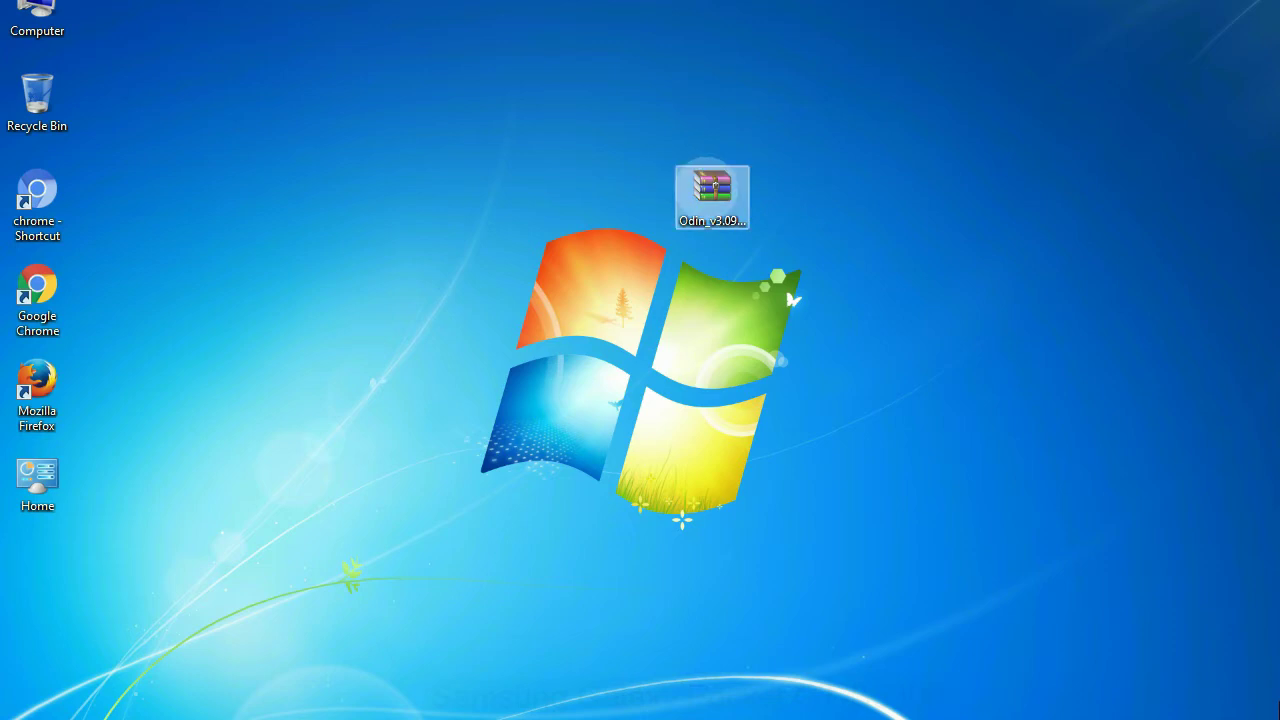
pyautogui.rightClick(708, 186)
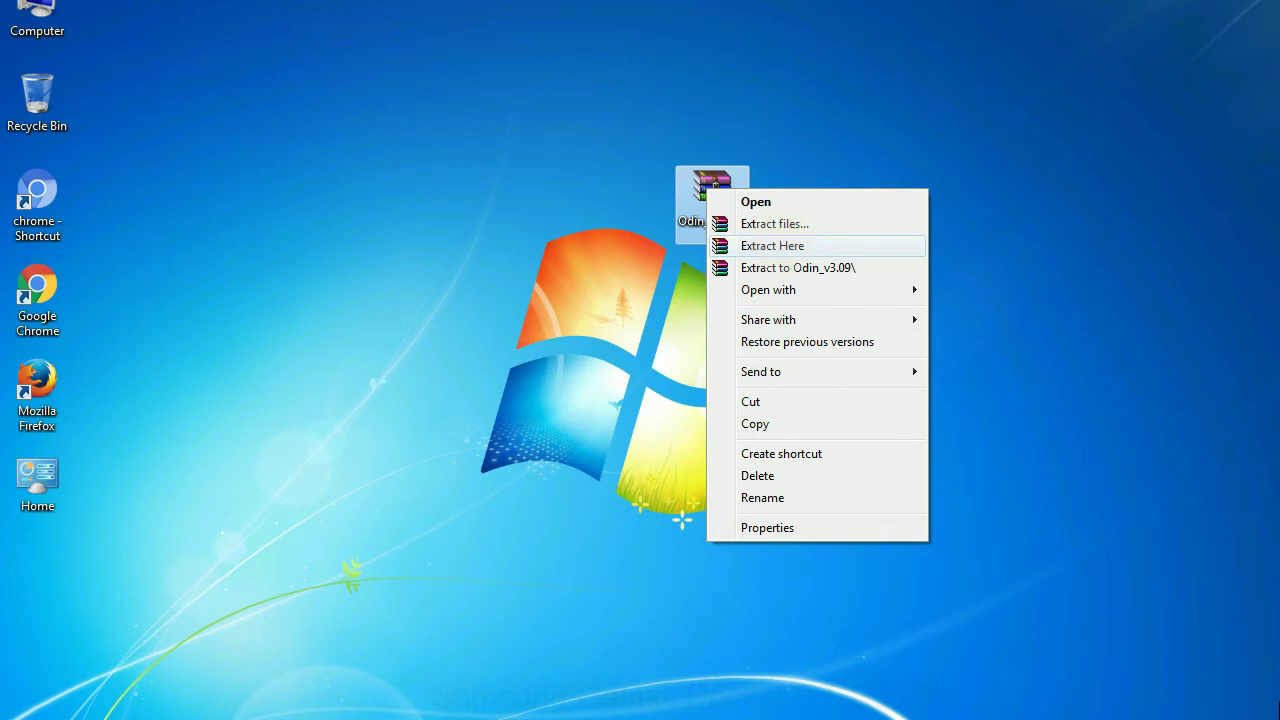
pyautogui.click(772, 245)
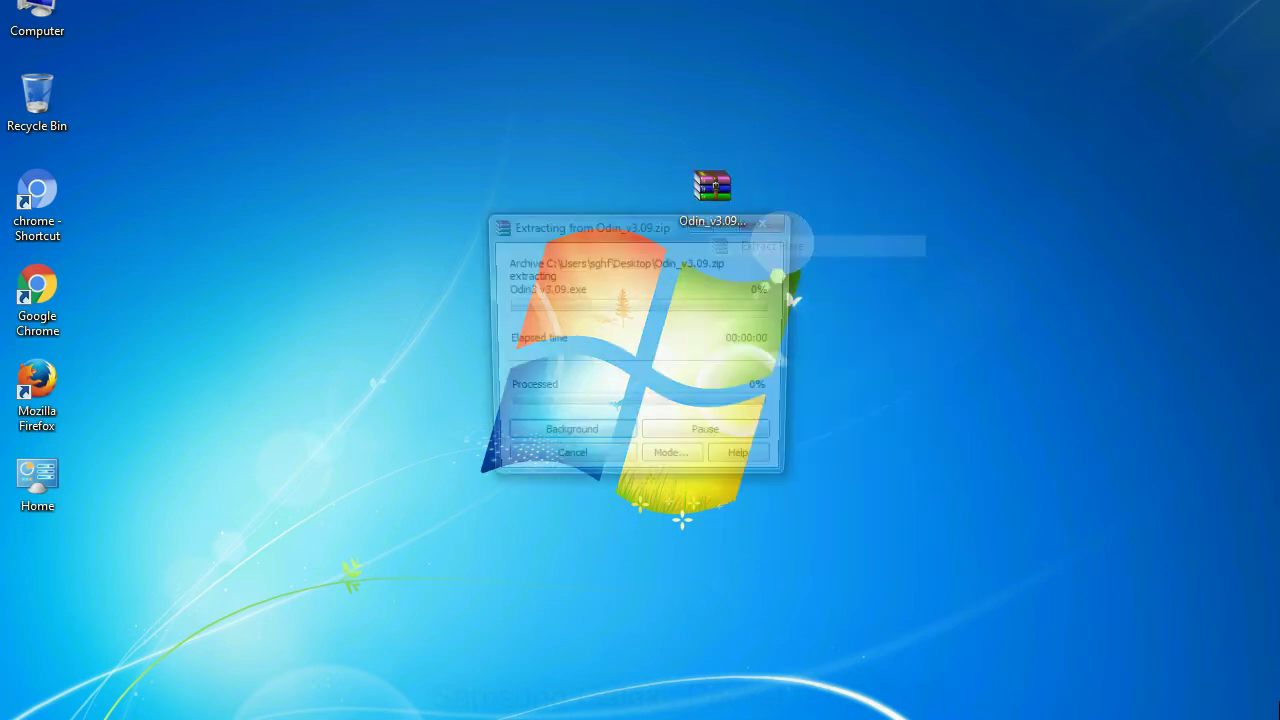
pyautogui.click(541, 196)
pyautogui.doubleClick(541, 196)
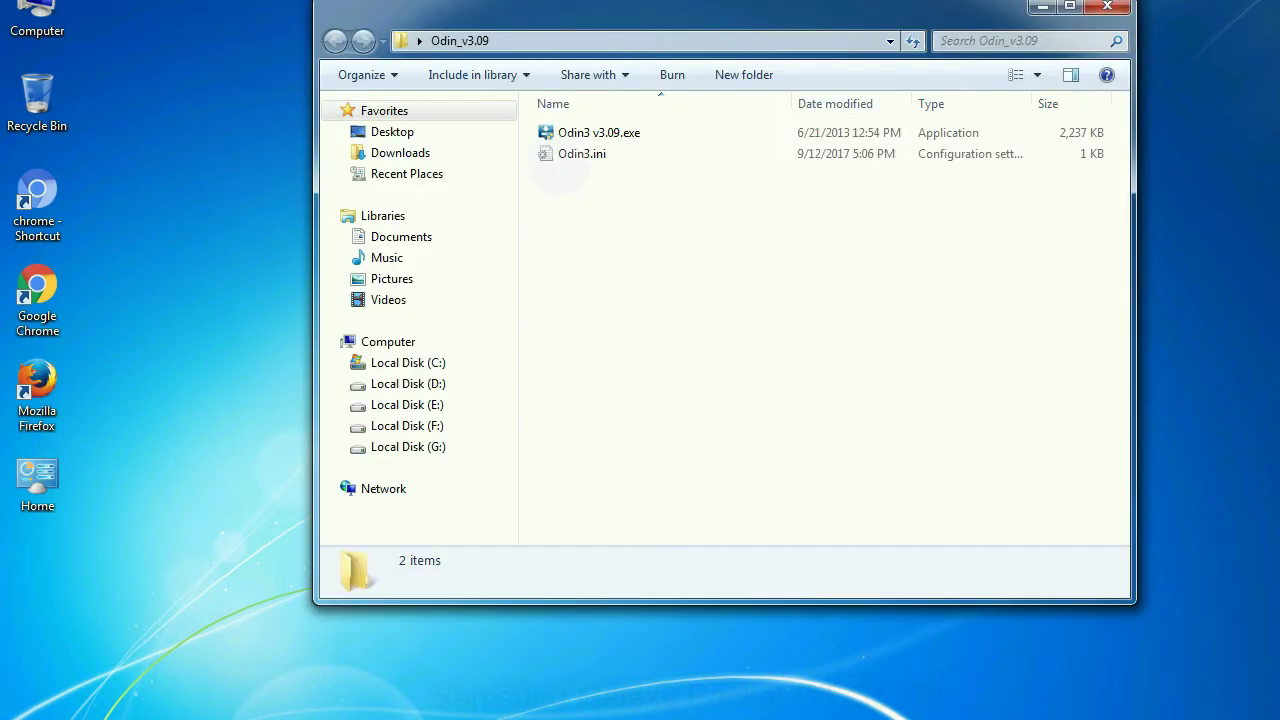
# Step: Run Odin3 v3.09.exe as administrator and reposition its window on the desktop
pyautogui.rightClick(579, 135)
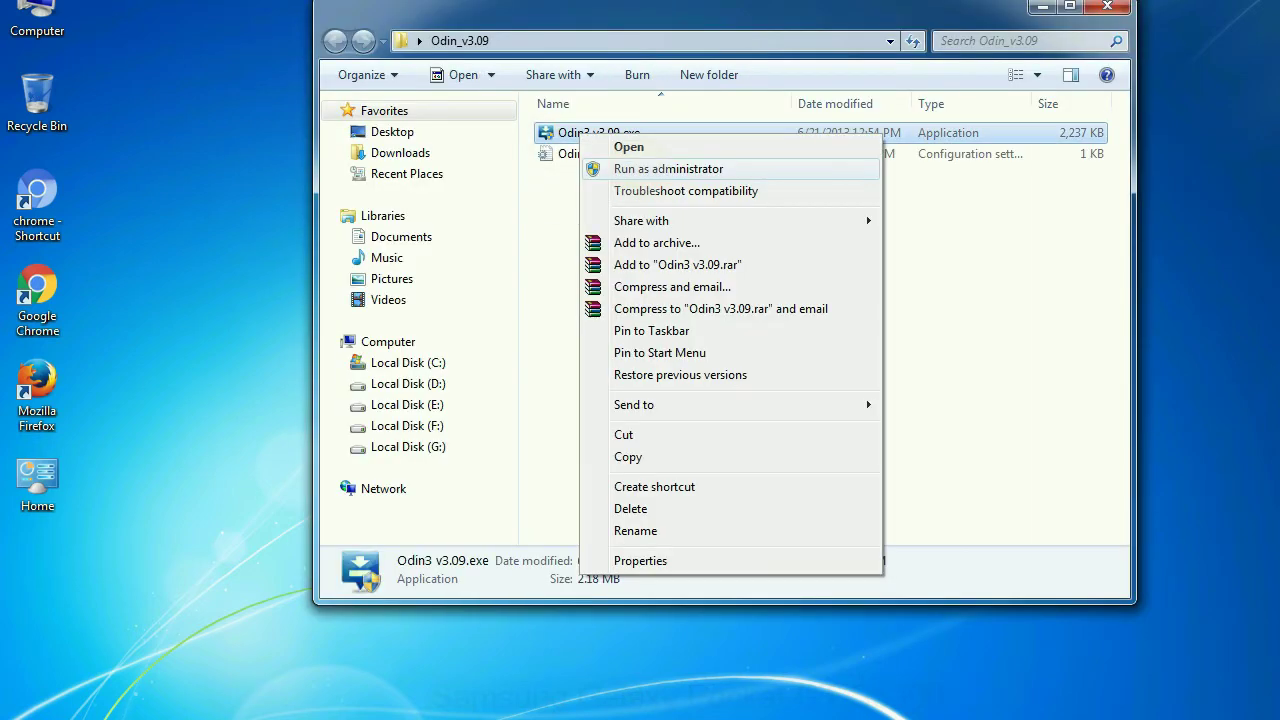
pyautogui.click(668, 168)
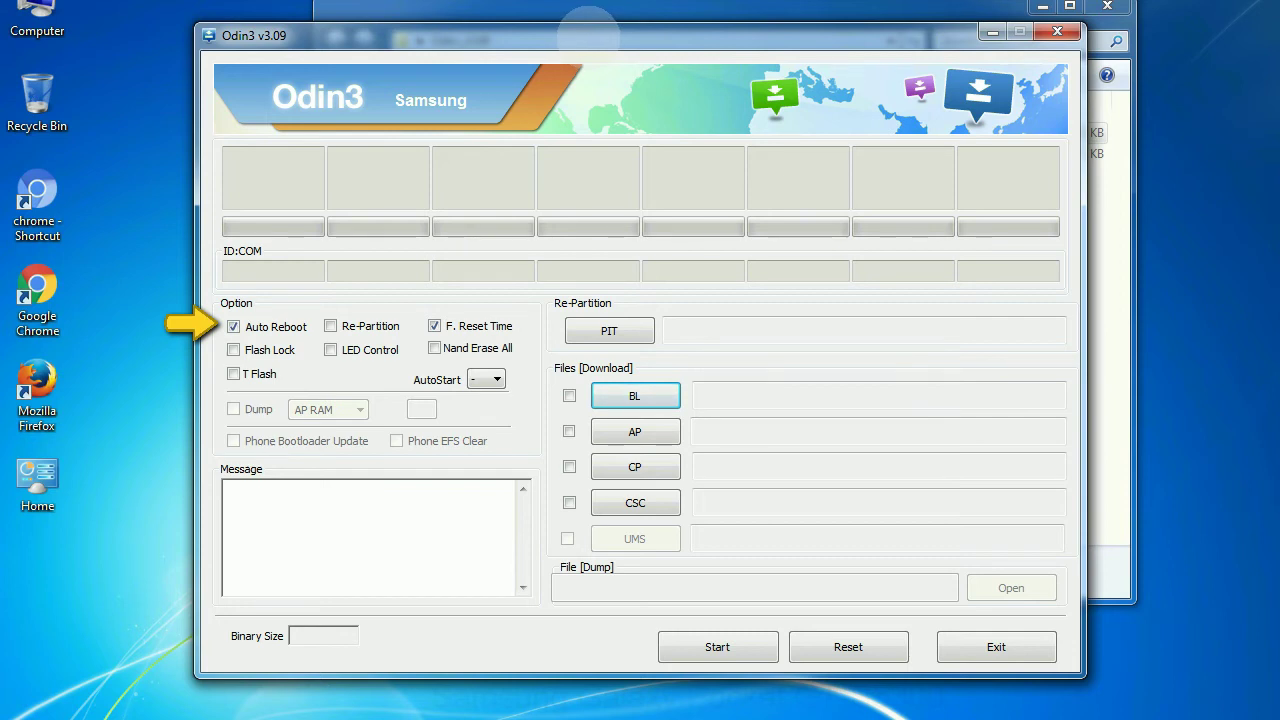
pyautogui.moveTo(590, 30); pyautogui.dragTo(640, 2)
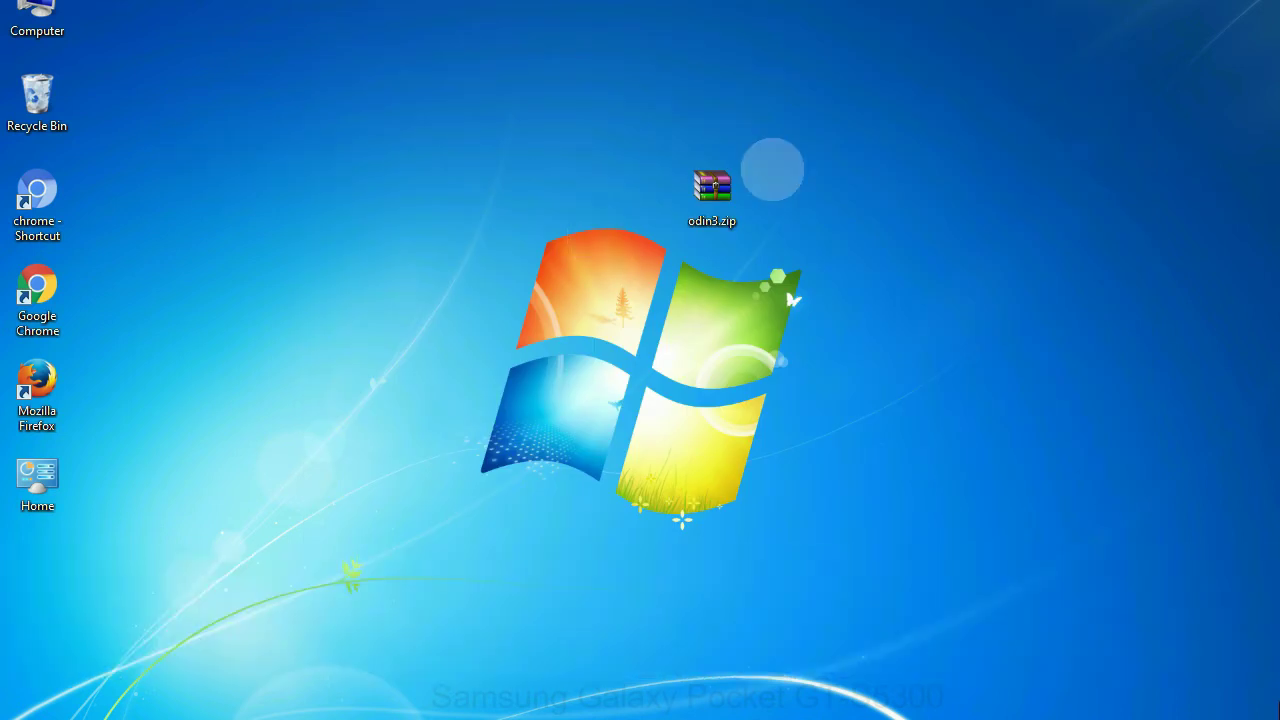
# Step: Select and then deselect the odin3.zip archive while Odin3 detects the phone on COM37
pyautogui.click(697, 183)
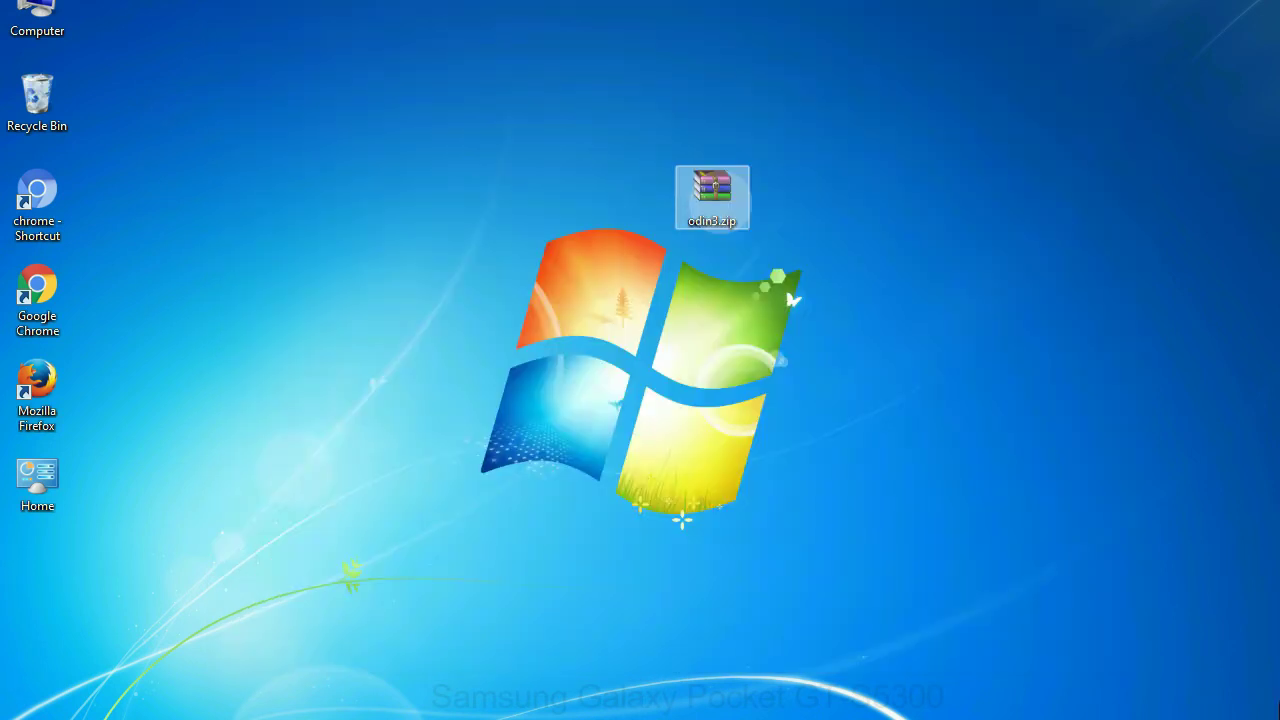
pyautogui.click(800, 188)
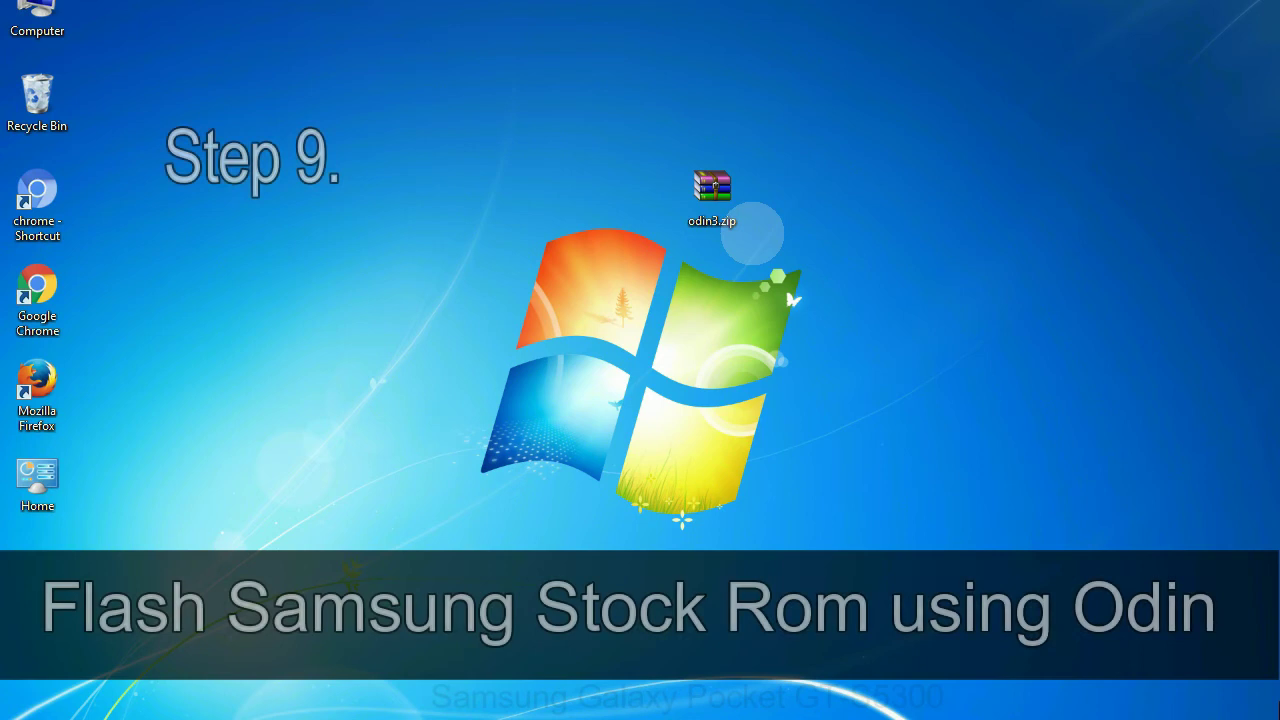
# Step: Select the odin3.zip archive on the desktop as firmware flashing proceeds
pyautogui.click(745, 198)
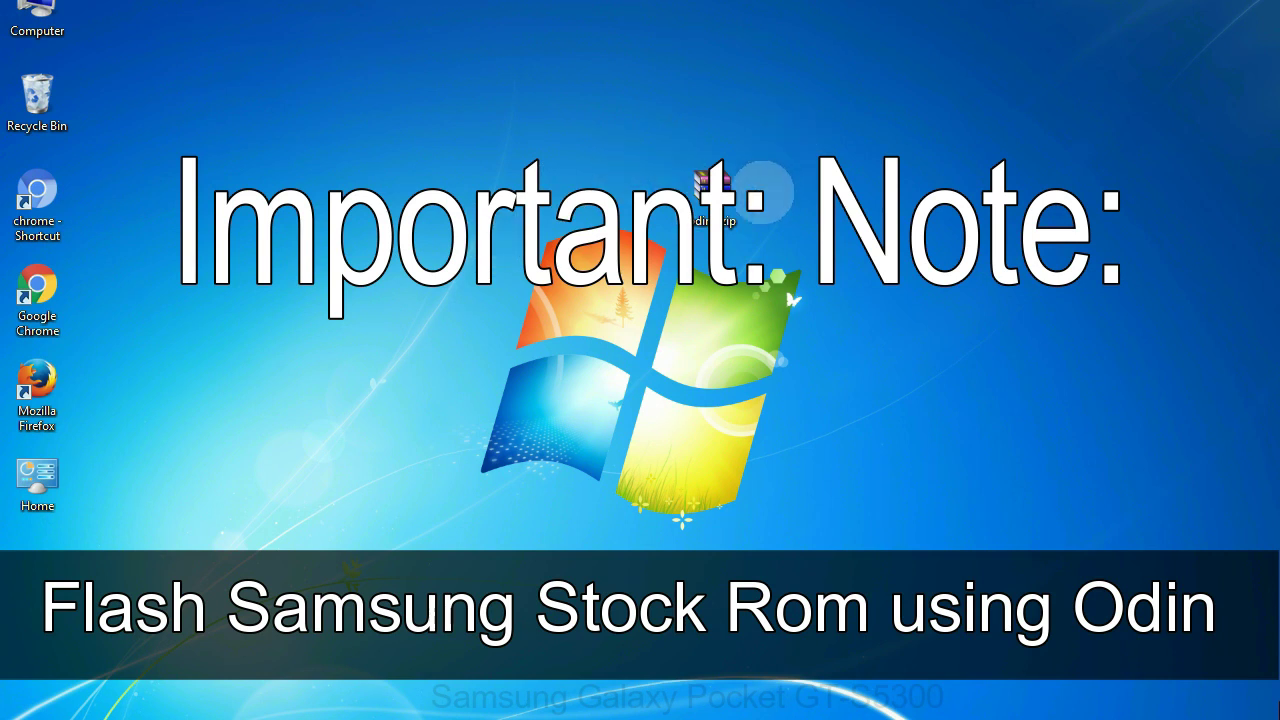
pyautogui.click(745, 195)
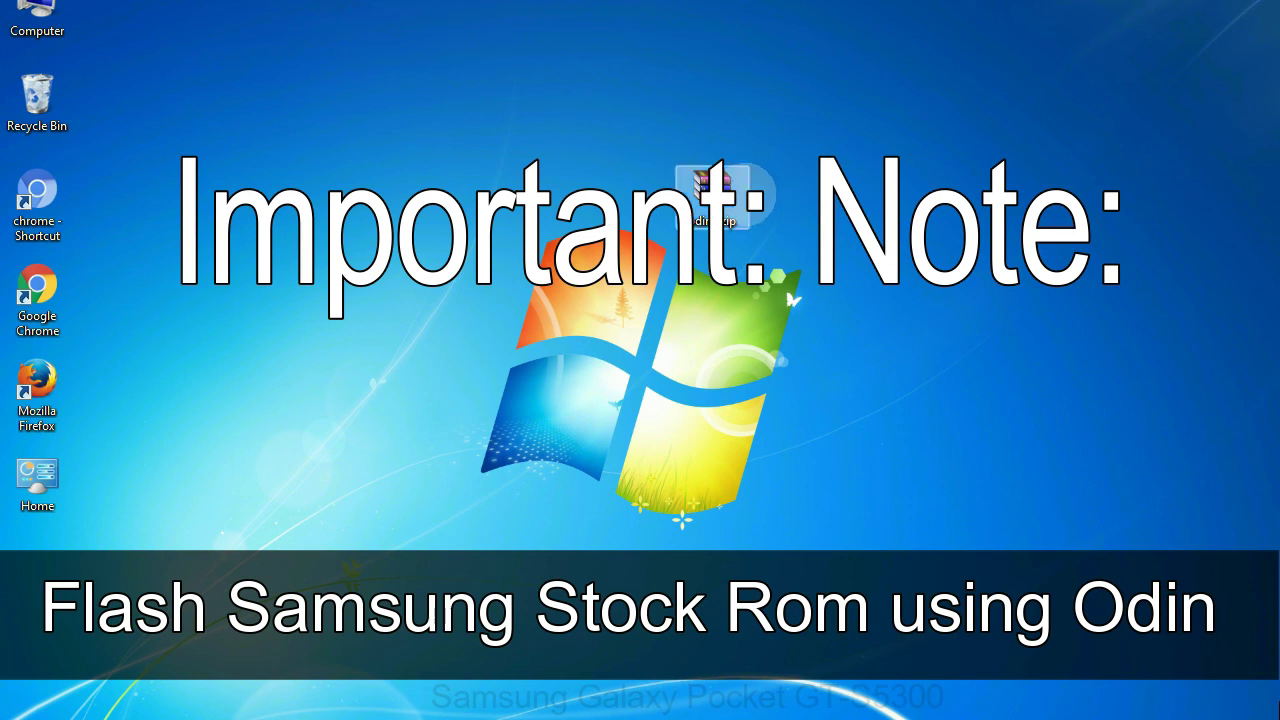